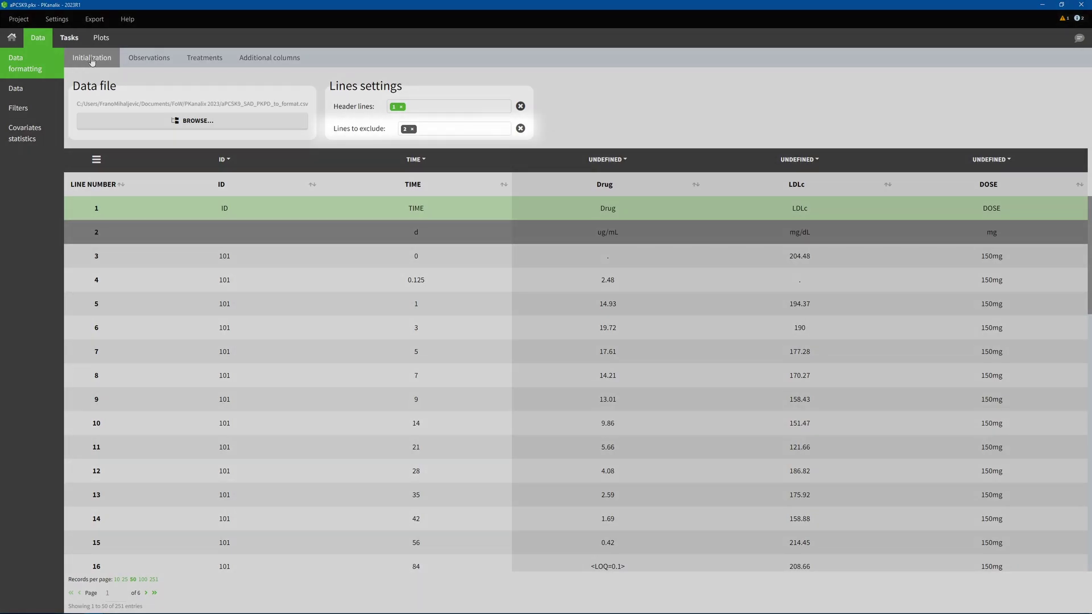
Step: Step through the Observations, Treatments and Additional columns formatting, ending on estimated_PKparams.csv
click(147, 59)
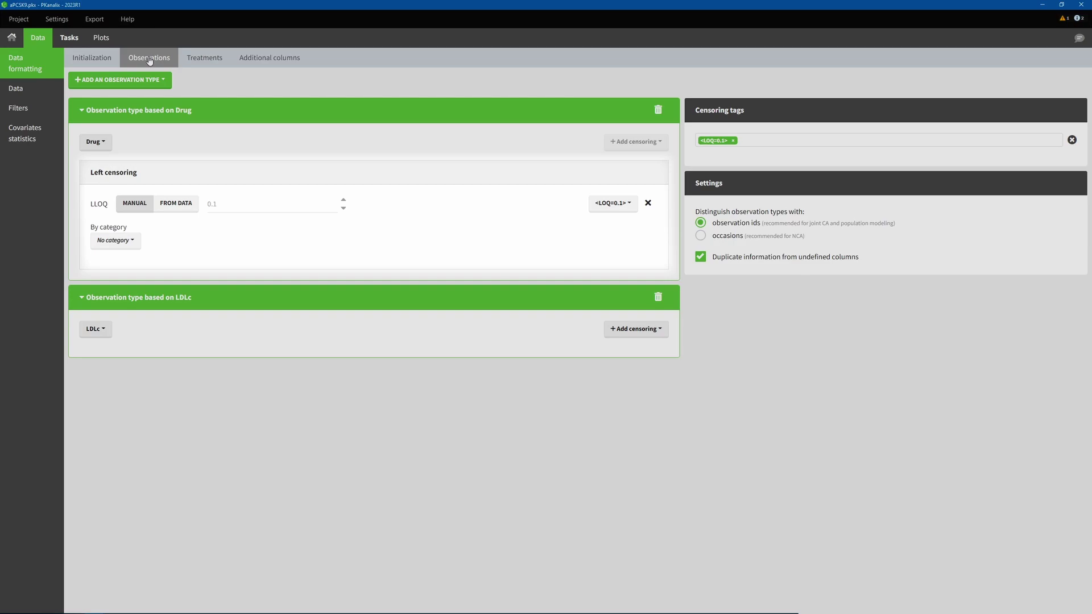
click(210, 60)
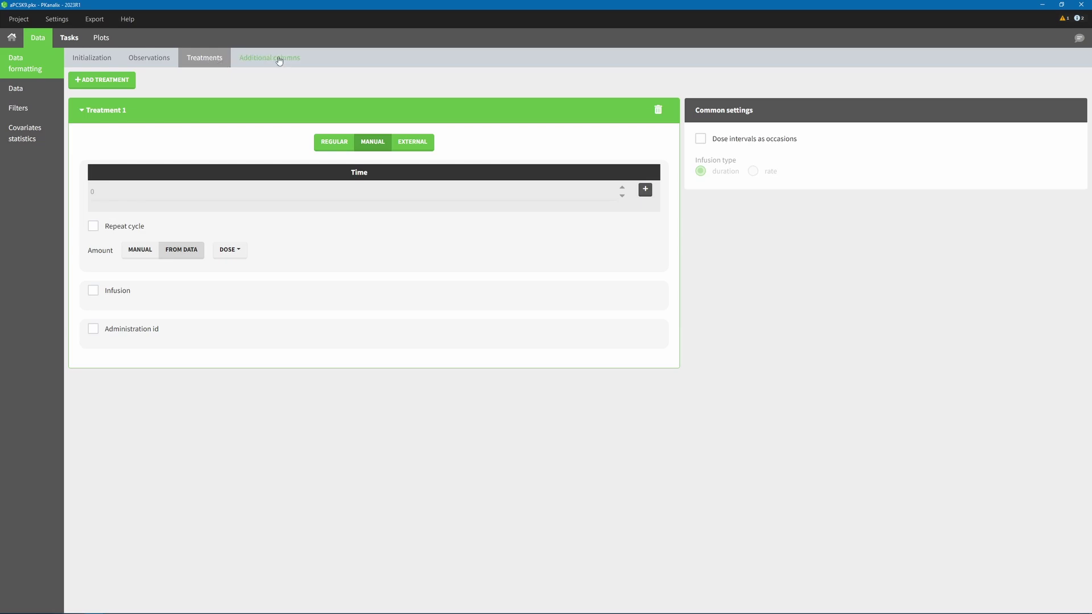
click(278, 60)
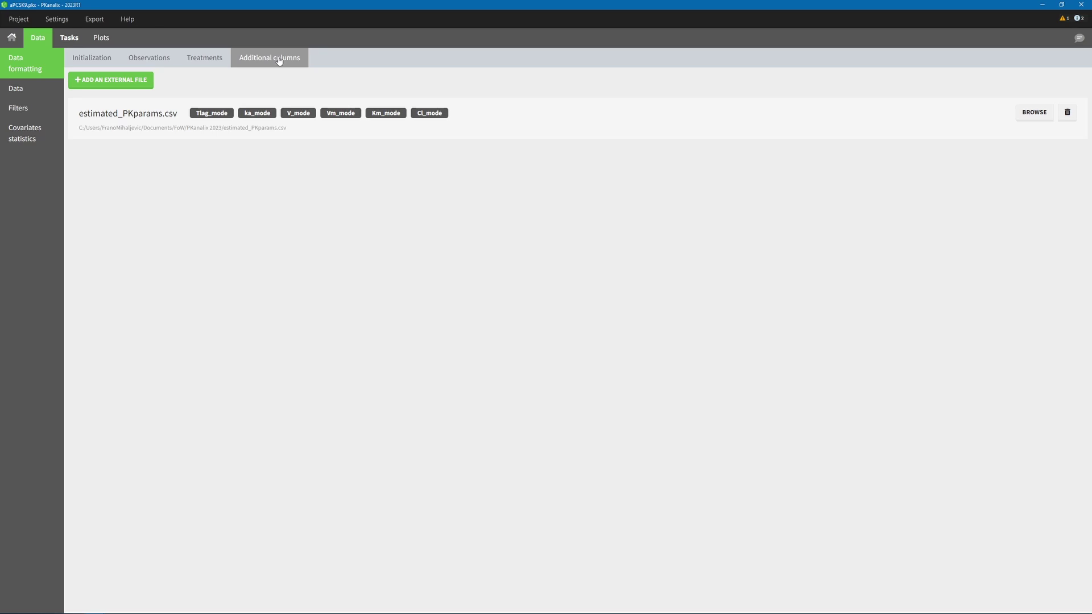
Step: Switch on units for the formatted dataset and check the AMT amount unit
click(29, 93)
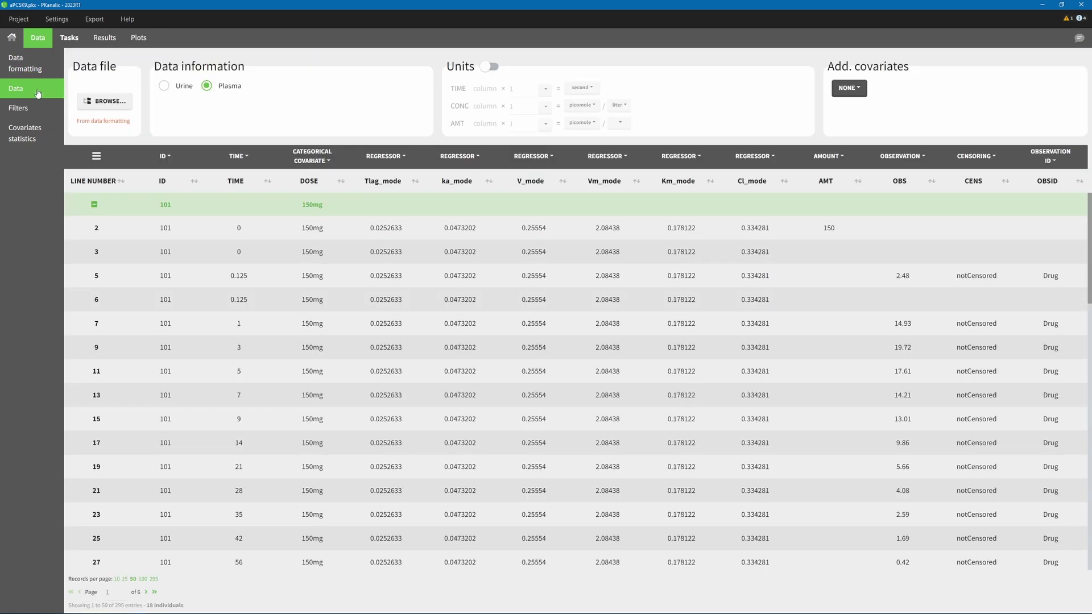
click(89, 23)
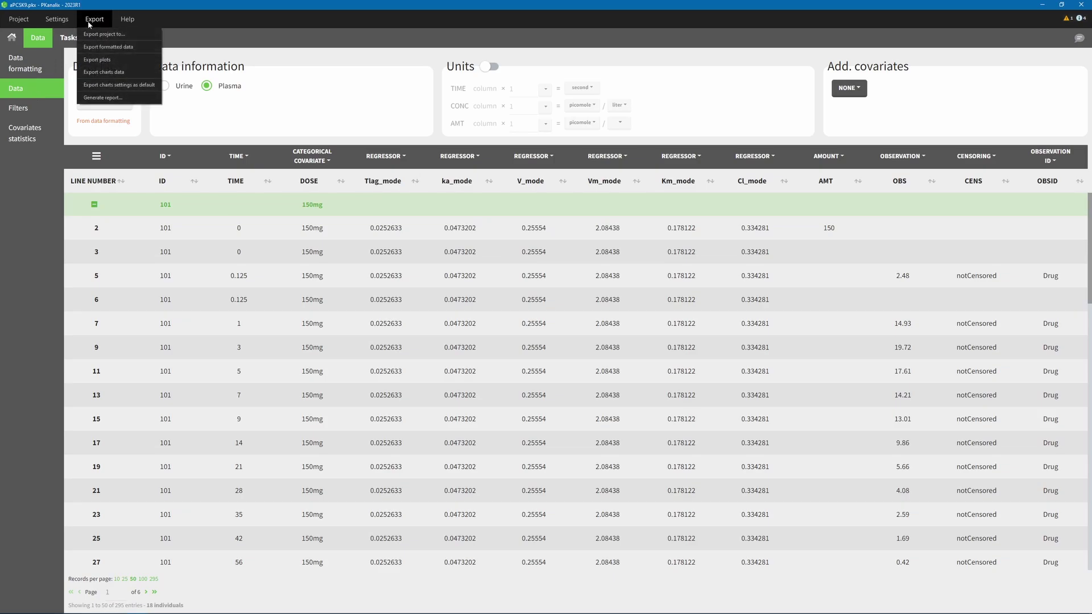
click(104, 49)
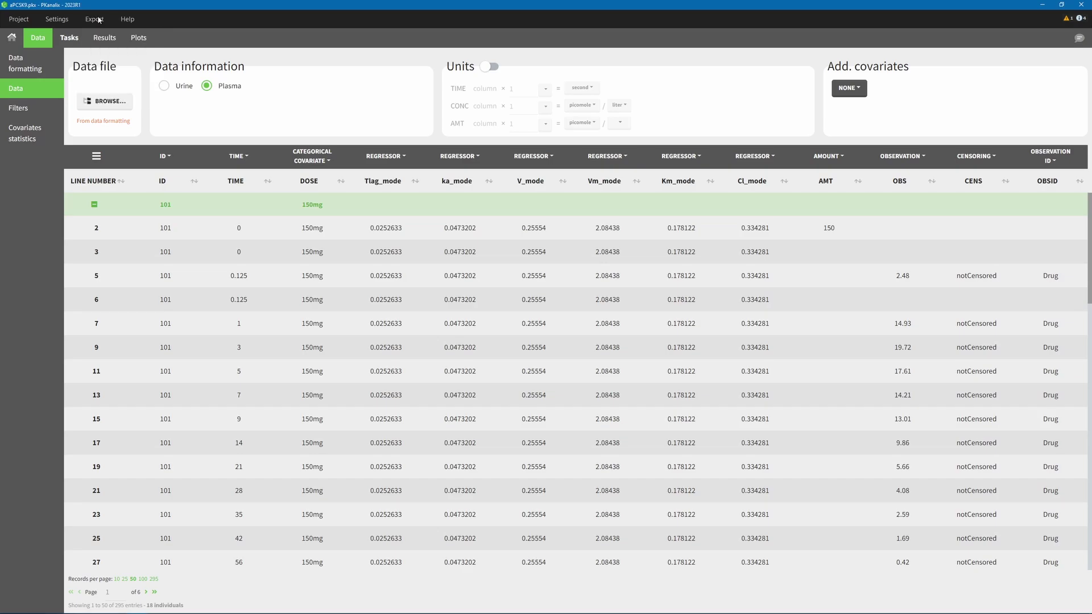
click(488, 67)
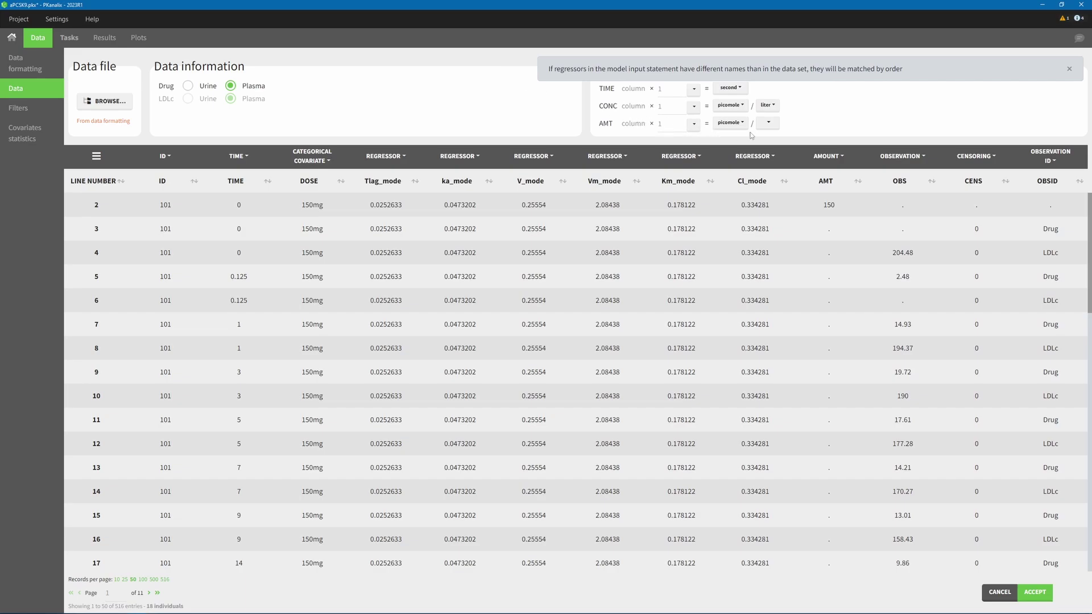
click(768, 125)
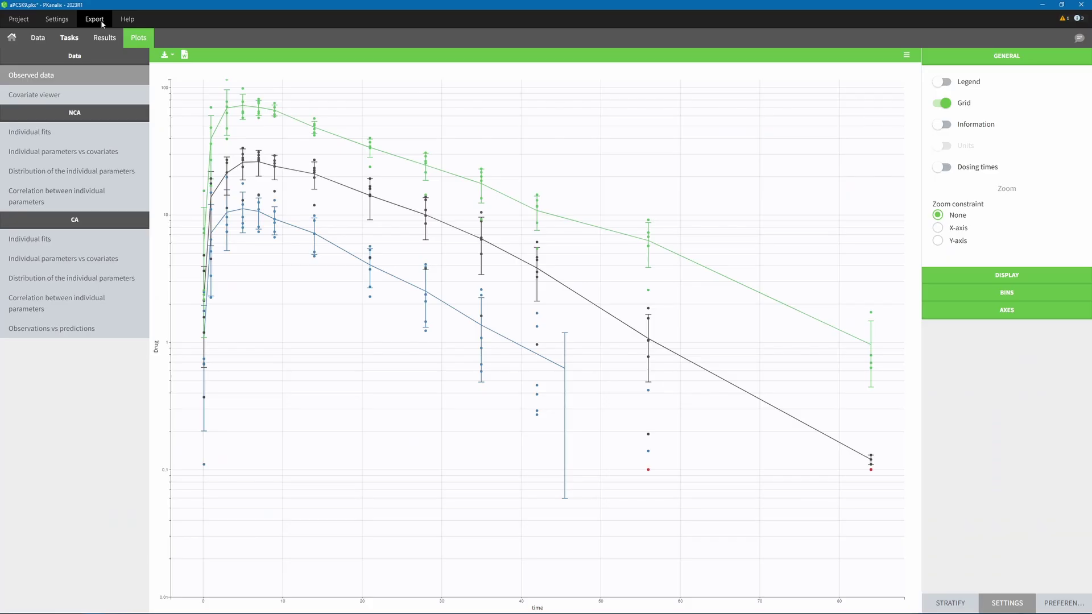
Step: Generate aPCSK9_report.docx from the default template and open it in Word
click(101, 20)
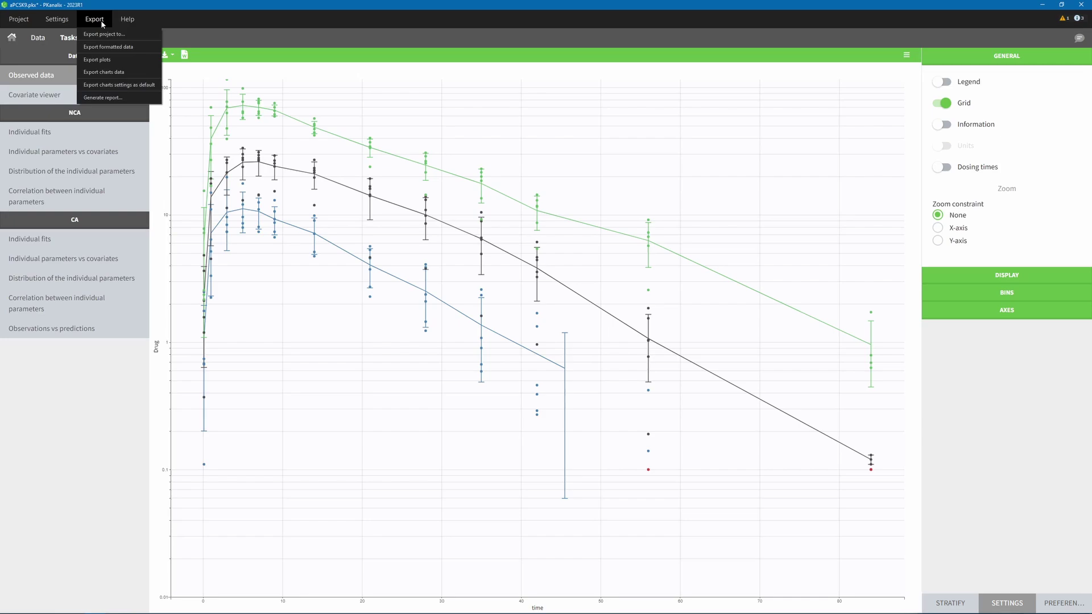
click(113, 99)
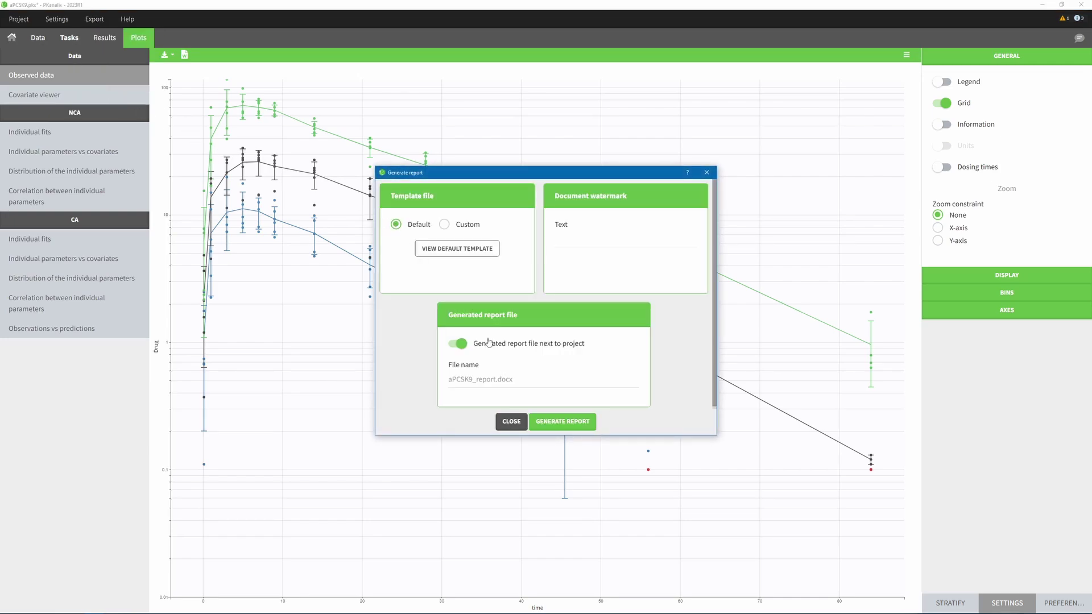
click(564, 423)
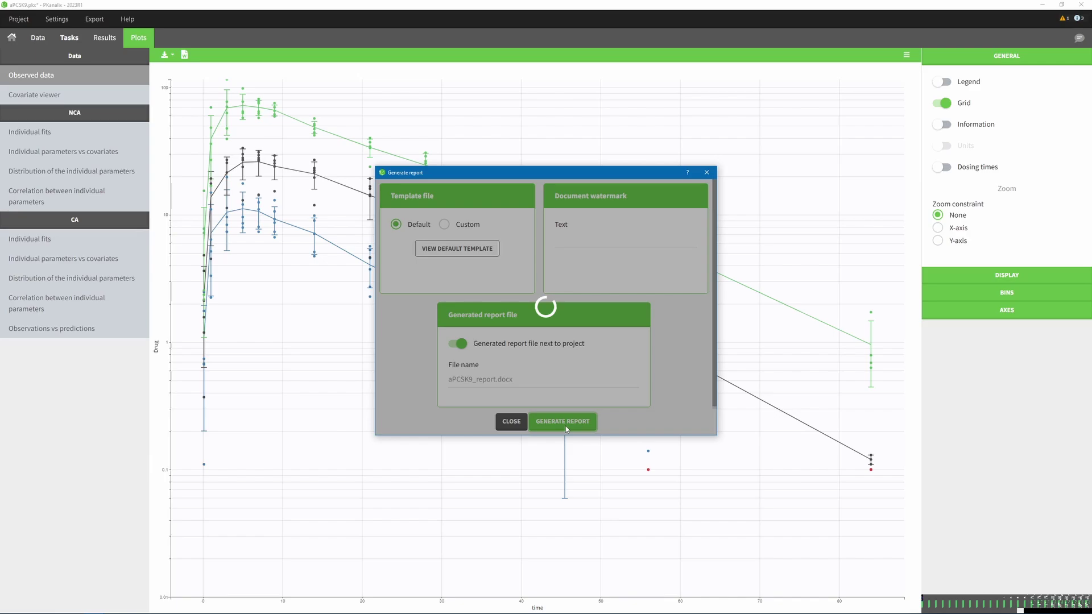
click(565, 232)
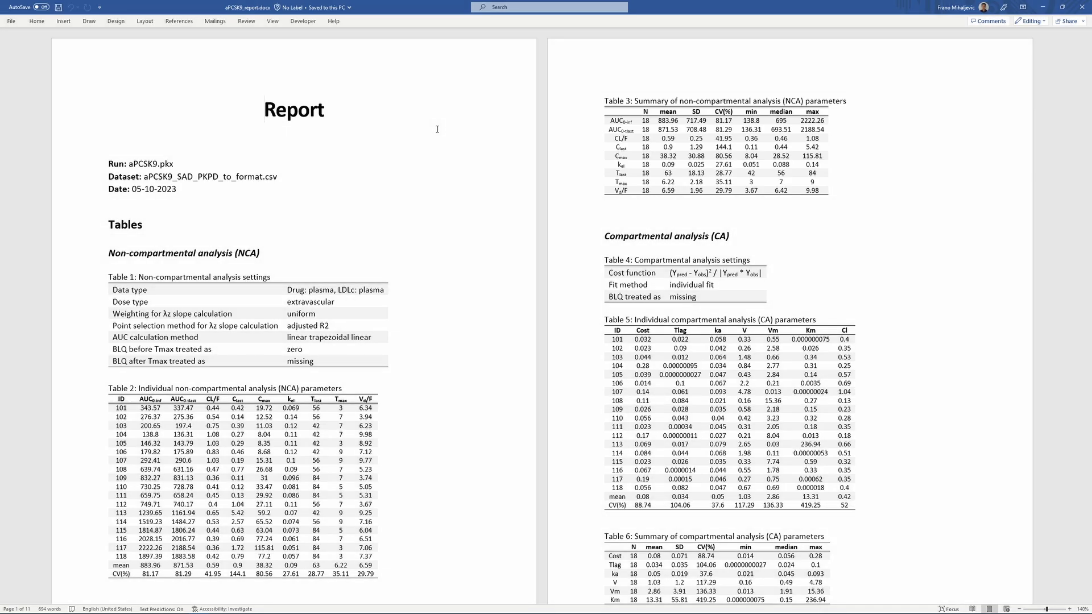
Step: Scroll through the report's NCA/CA tables and figures, jumping back to the top once
scroll(438, 129, down, 8)
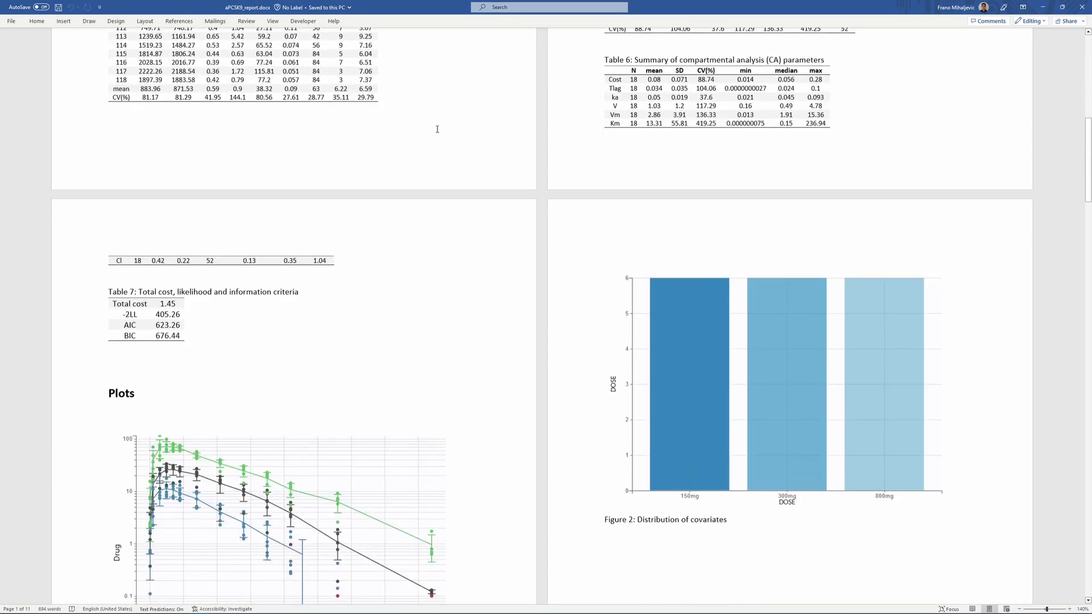
scroll(438, 130, down, 3)
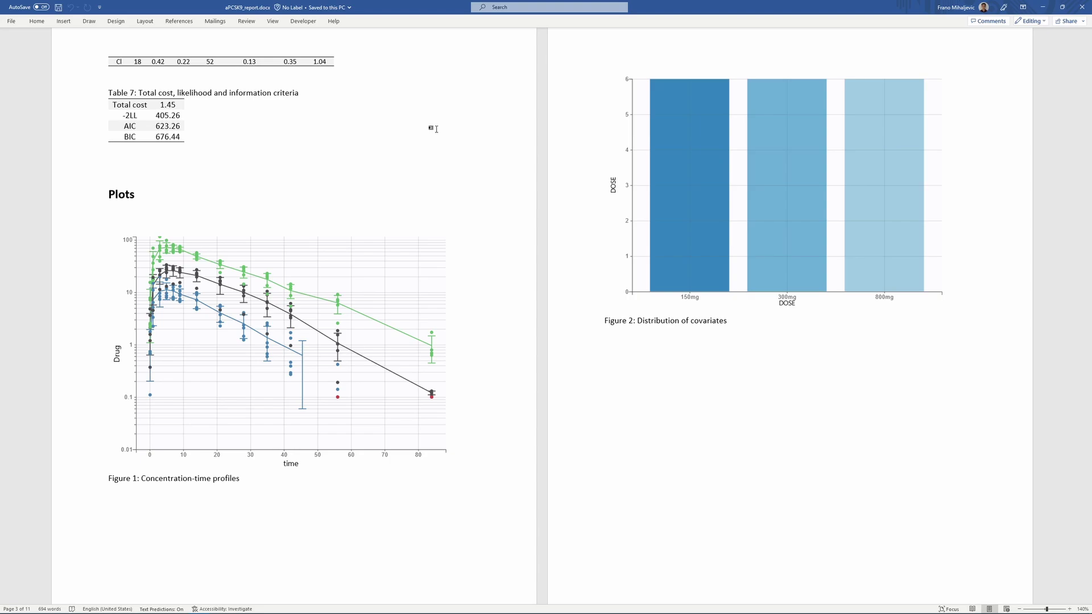
scroll(436, 129, down, 9)
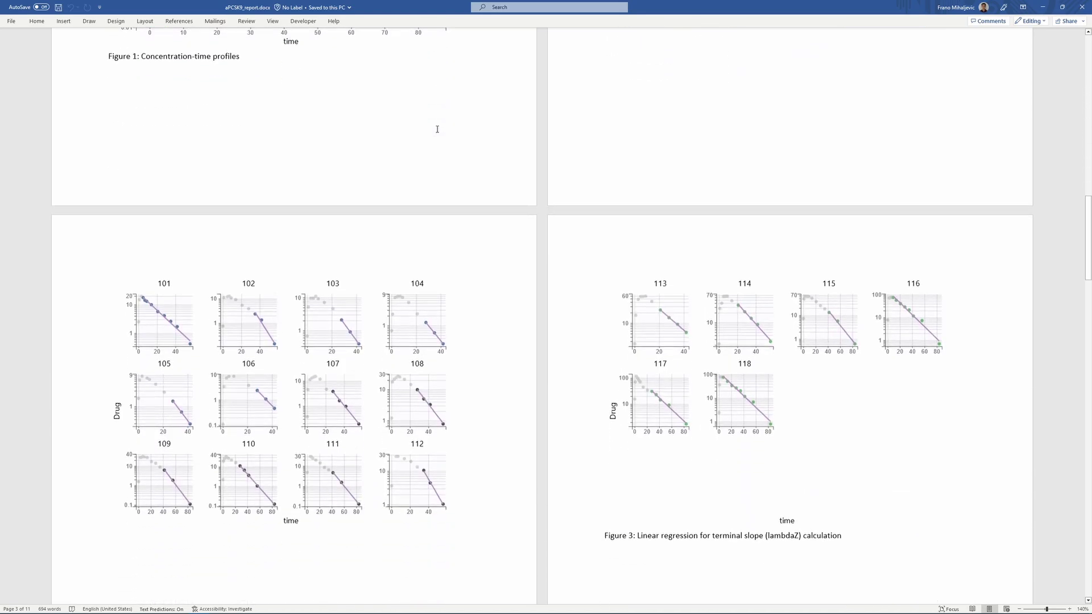
scroll(437, 129, down, 2)
key(ctrl+Home)
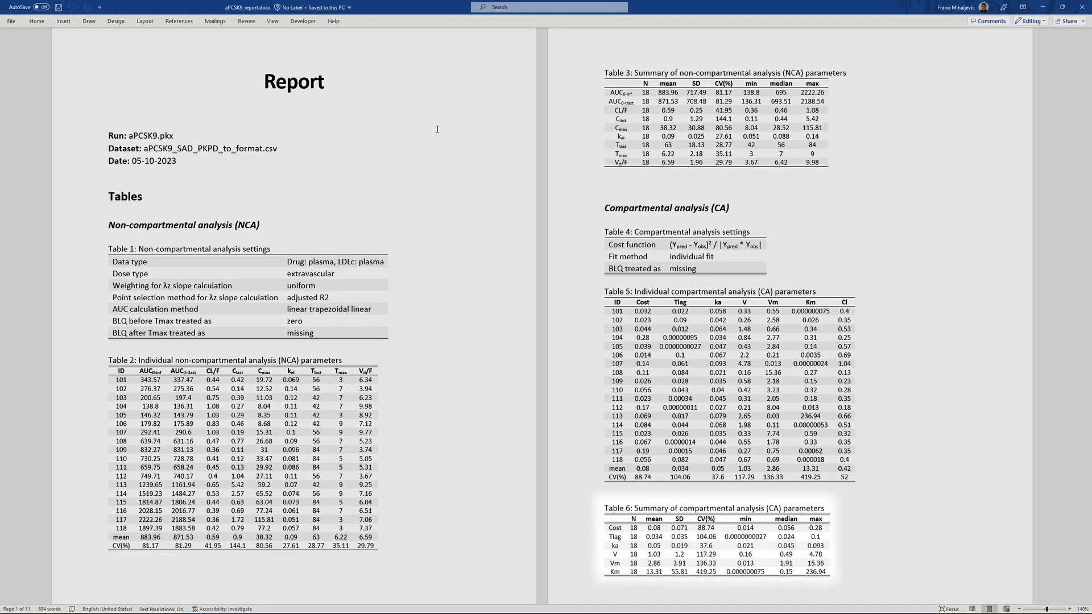
scroll(438, 129, down, 5)
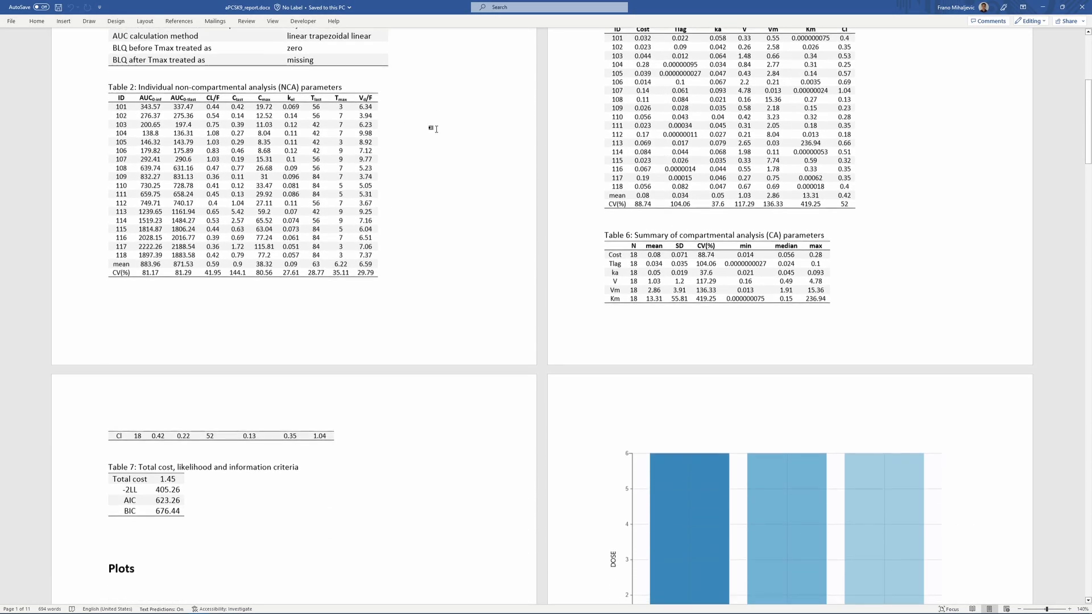
scroll(432, 129, down, 6)
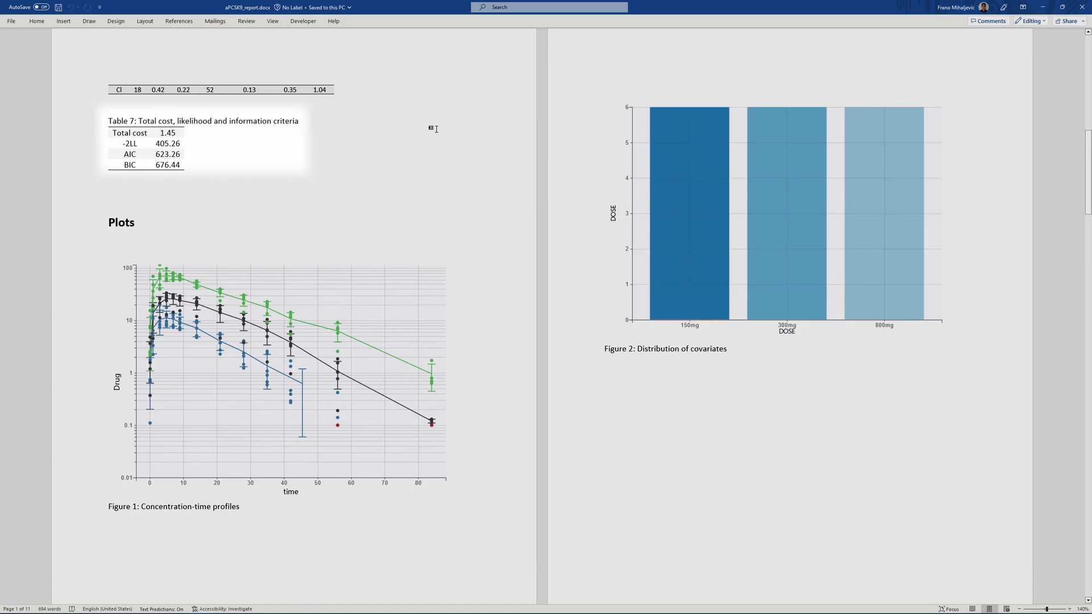
scroll(435, 129, down, 20)
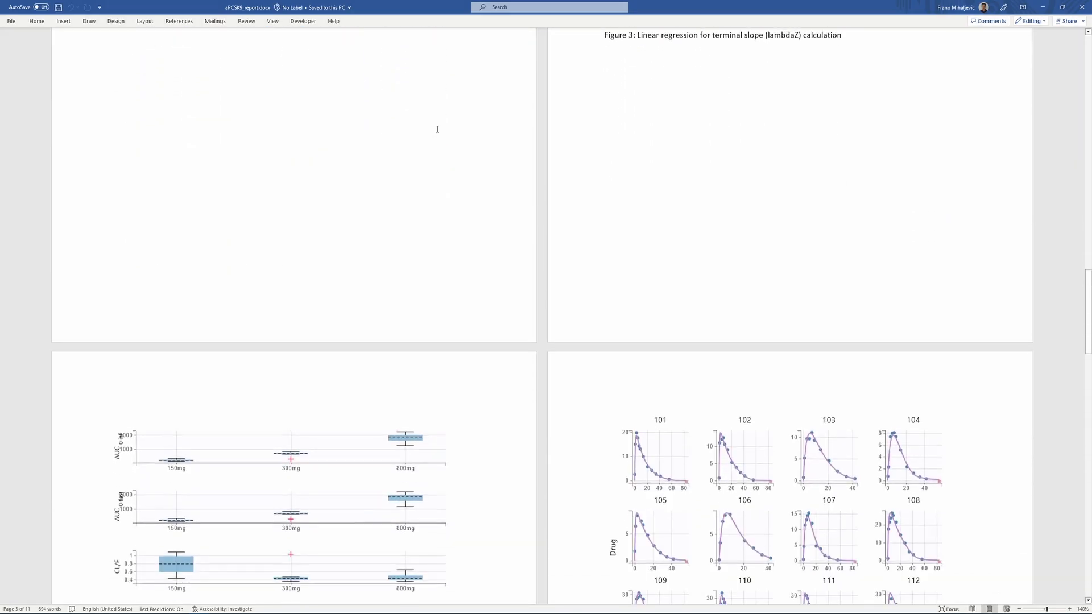
scroll(437, 129, down, 14)
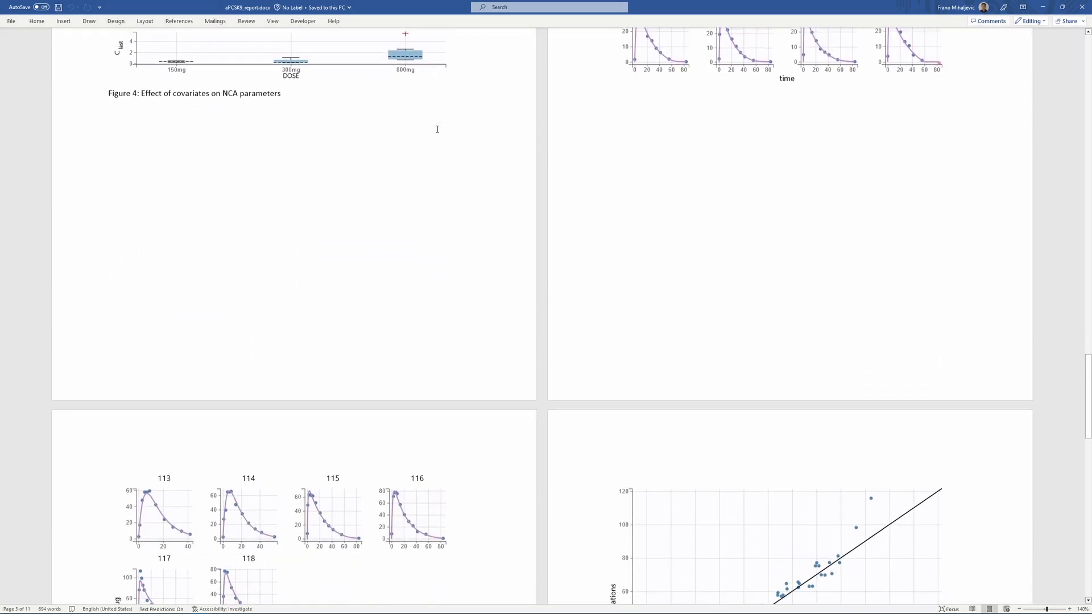
scroll(437, 129, down, 15)
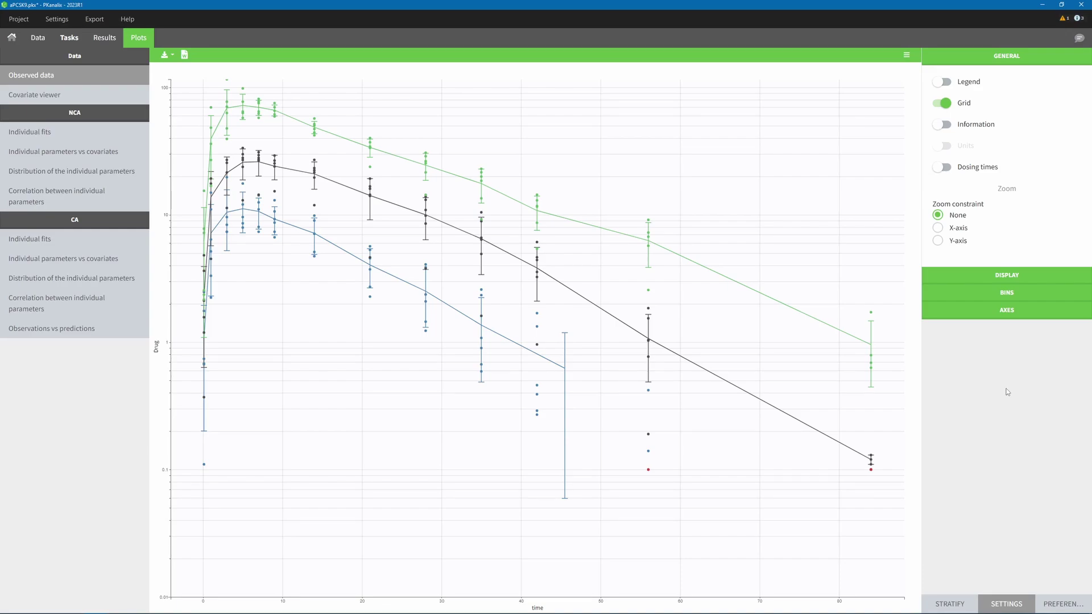
Step: Split the Observed data plot by DOSE with merged splits and expand its AXES settings
click(953, 600)
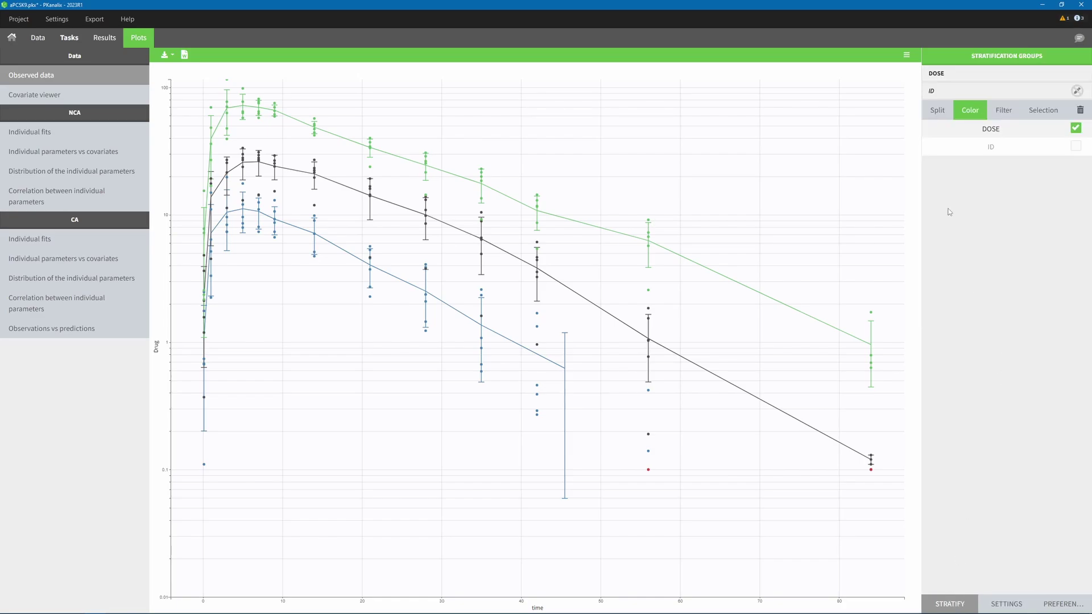
click(936, 111)
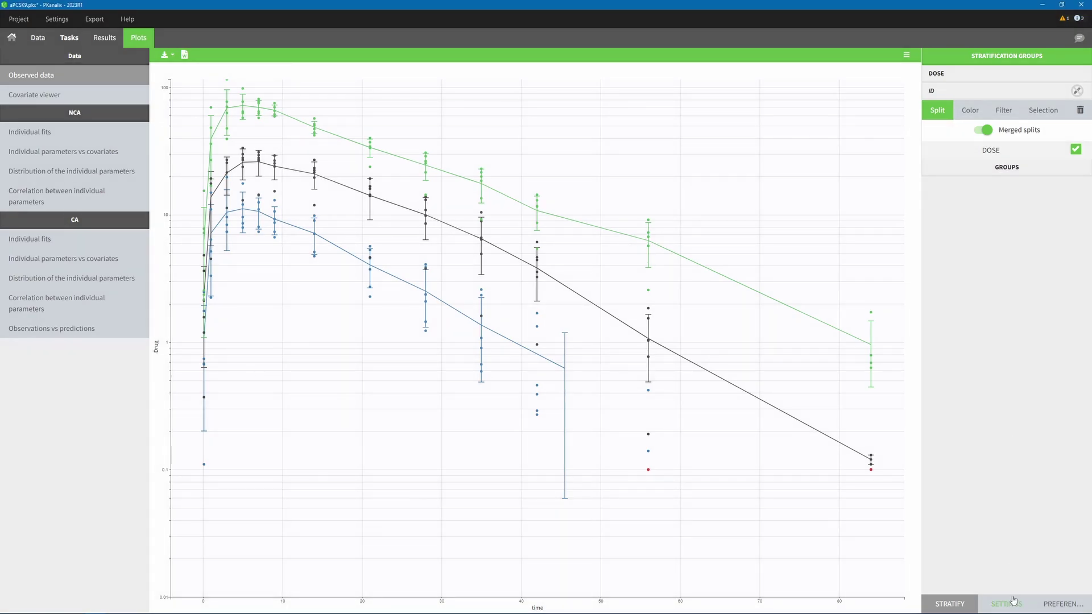
click(1013, 601)
click(1006, 310)
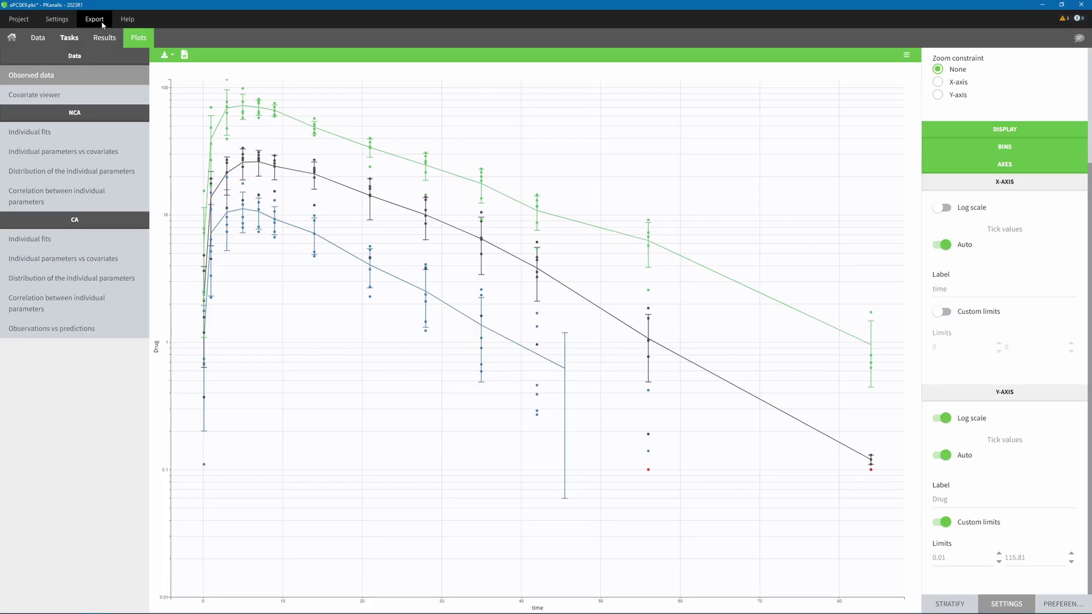
Step: Choose the Custom template option in the report generation settings
click(101, 22)
click(116, 96)
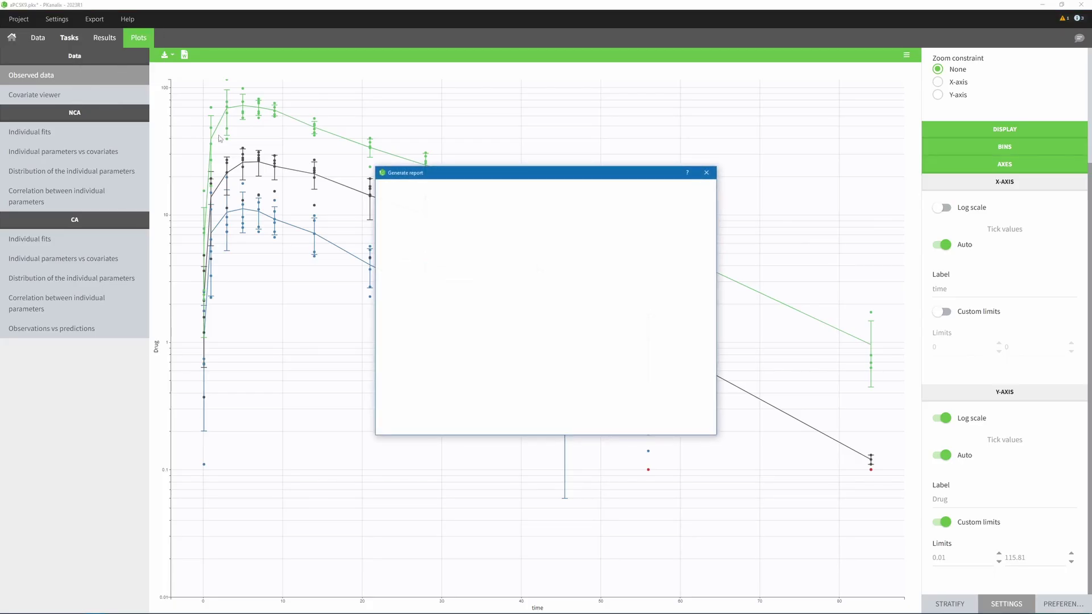
click(445, 226)
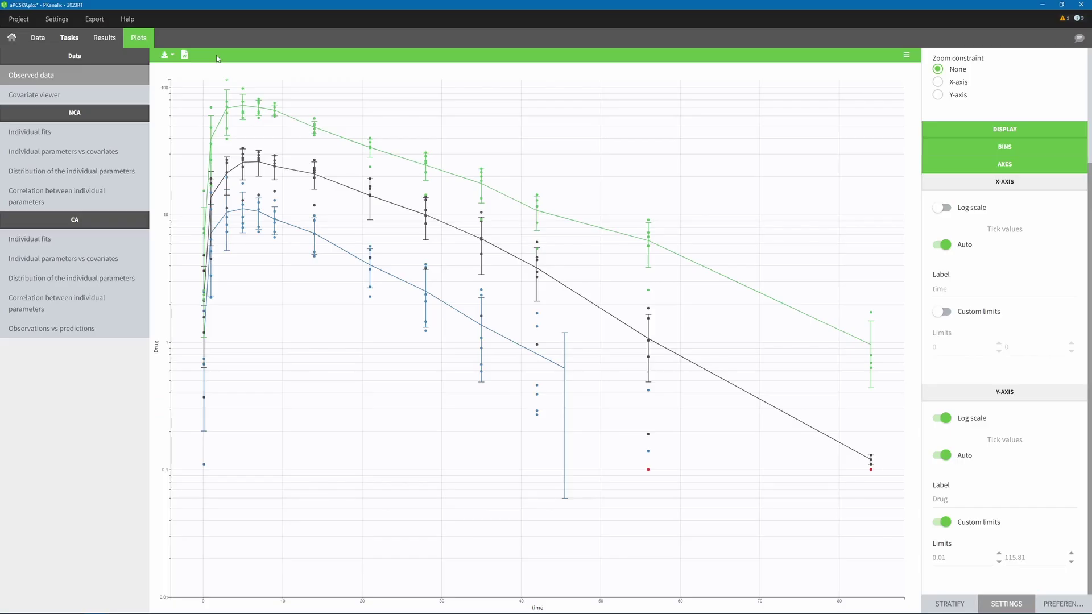
Step: Get the concentration-time plot's report placeholder with zoom 150 and preview it in Word
click(185, 56)
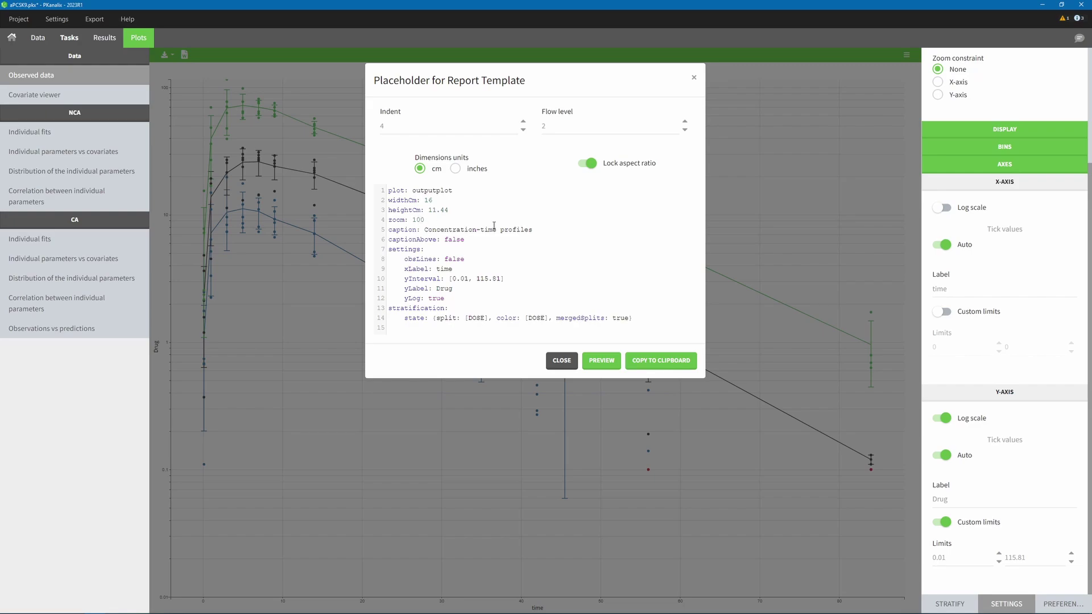
text(5)
click(598, 361)
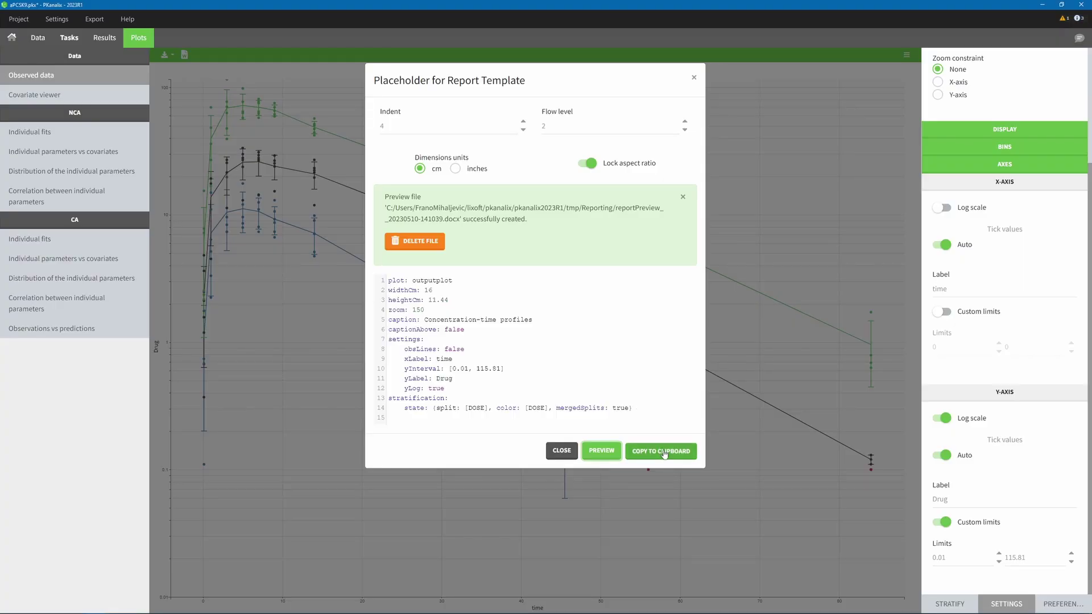
Step: Copy the plot's report placeholder code to the clipboard
click(663, 452)
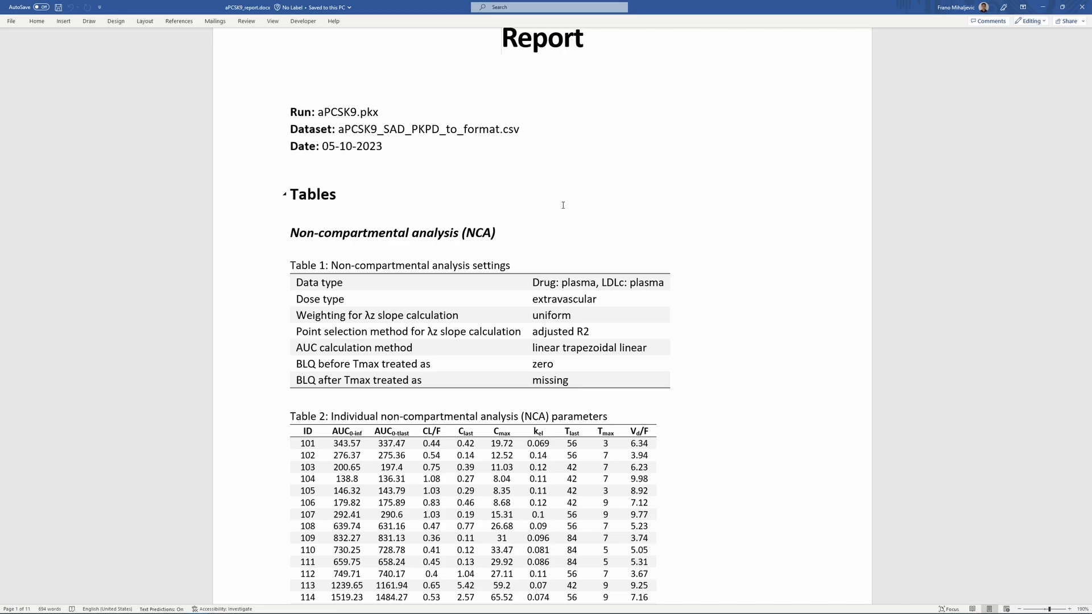
Step: Back in PKanalix, open Preferences and scroll through the export and reporting options
key(alt+Tab)
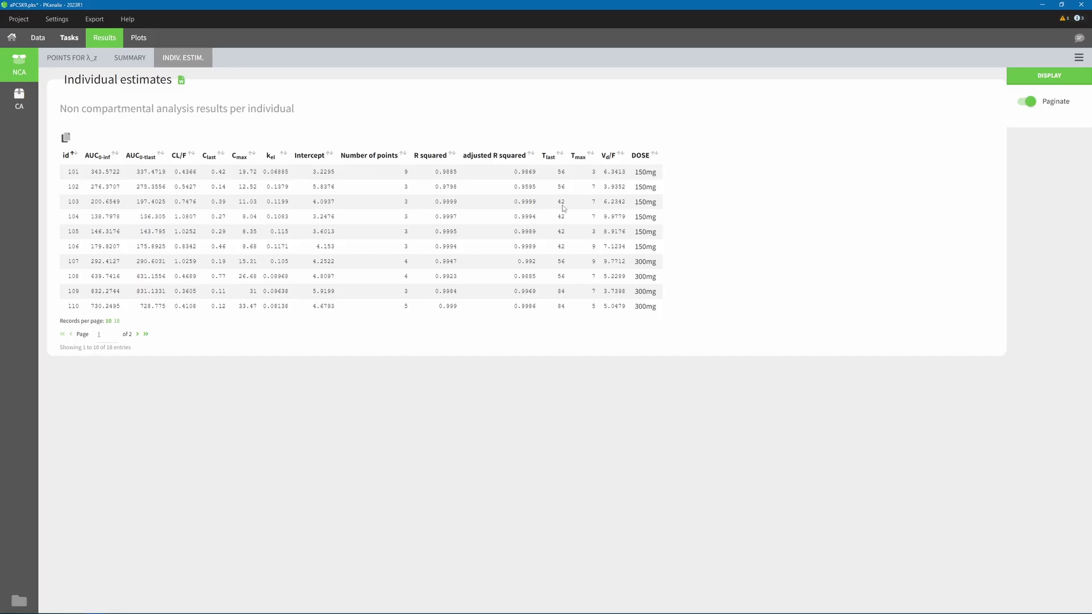
click(57, 18)
click(56, 46)
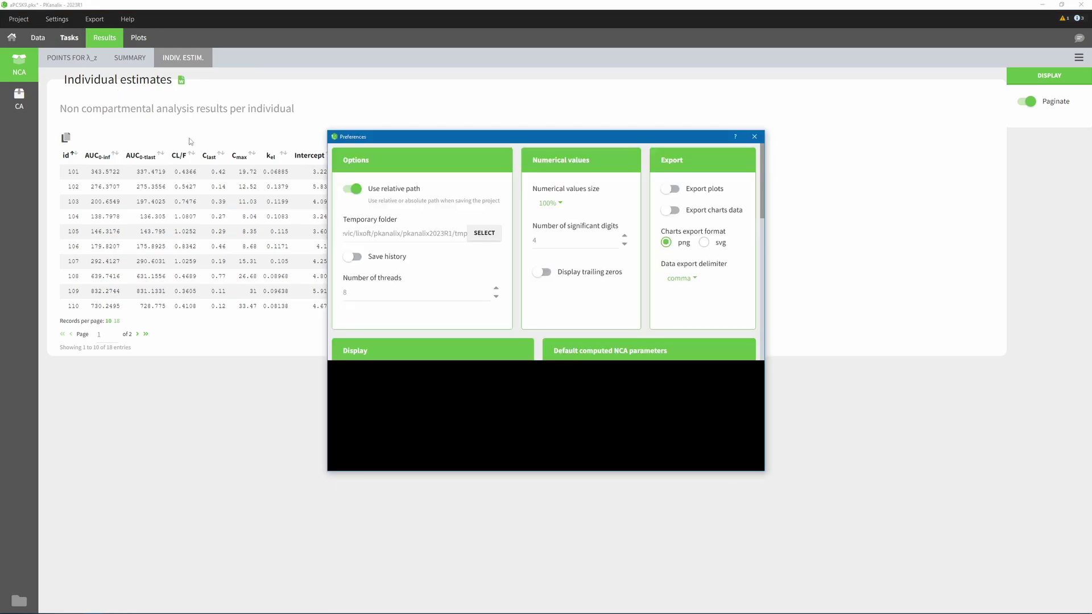
scroll(592, 314, down, 10)
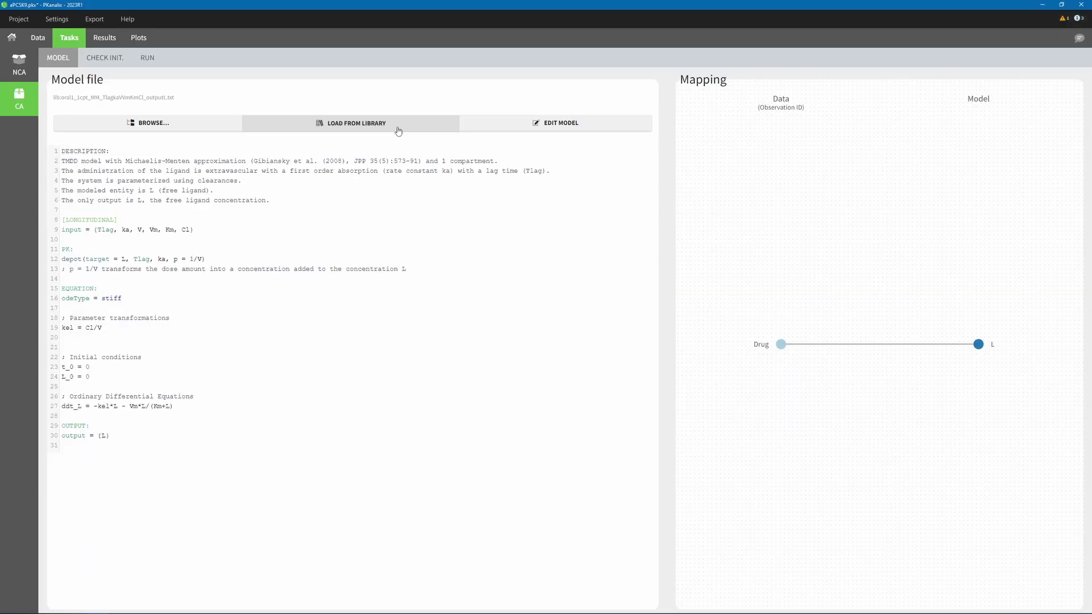
Step: Keep the one-compartment TMDD Michaelis–Menten model with lag time and run the compartmental analysis
click(398, 125)
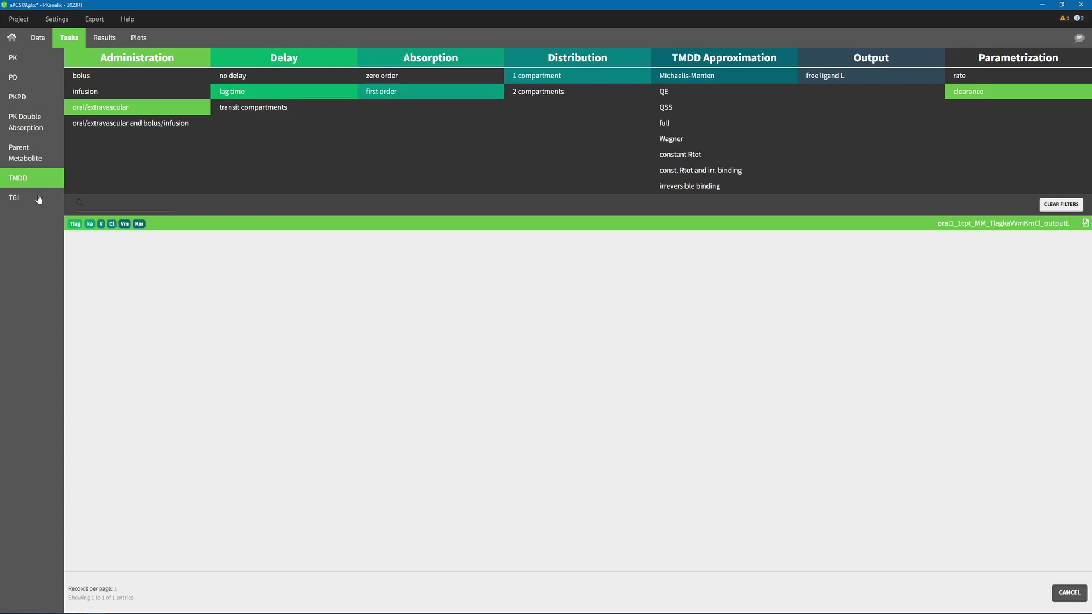
click(1070, 592)
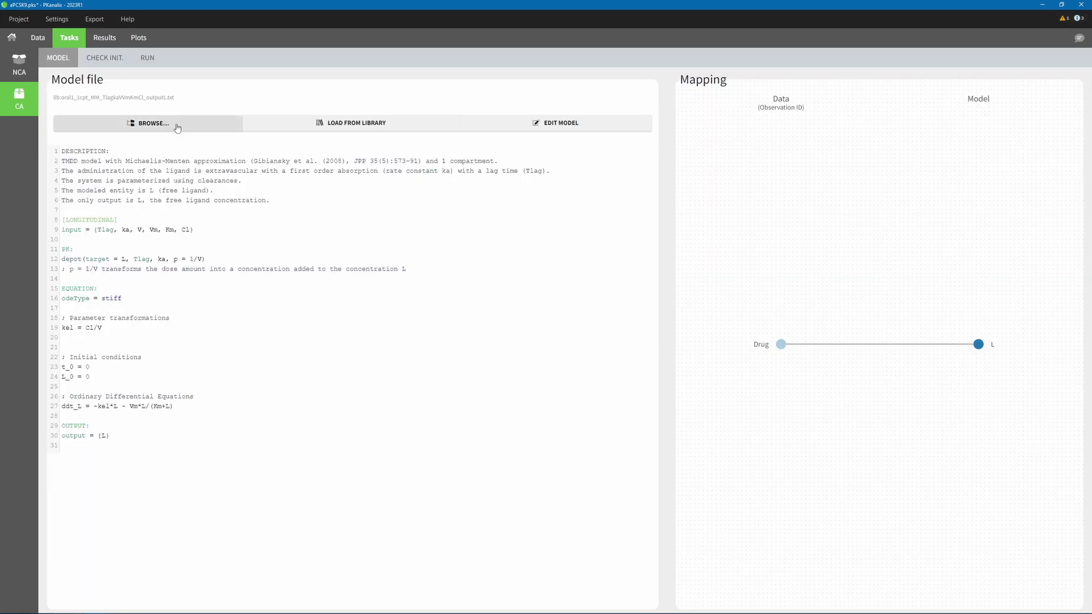
click(149, 62)
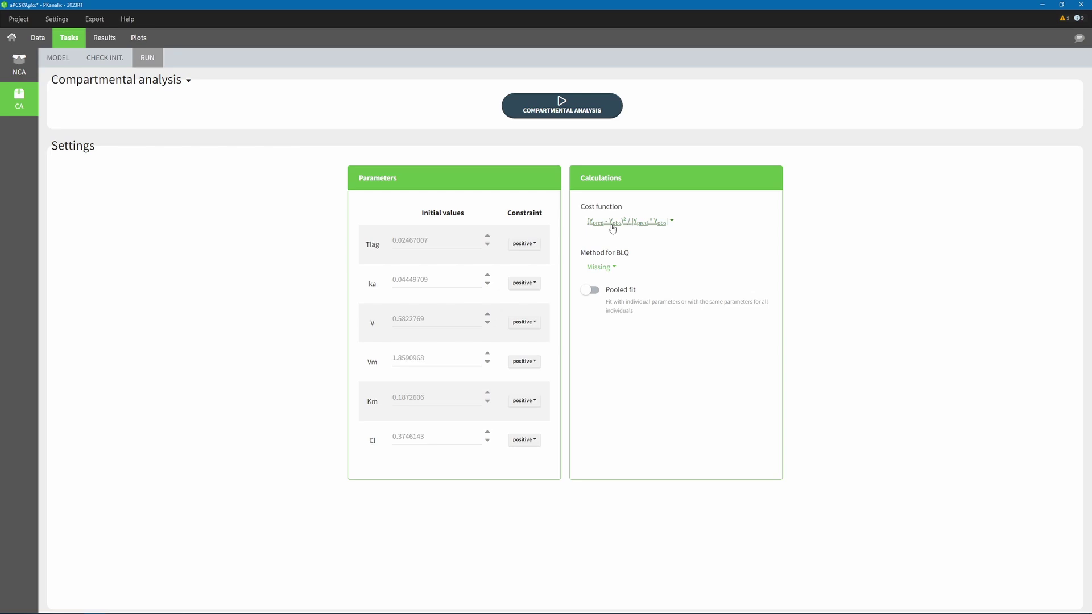
click(556, 111)
Step: Review CA individual estimates and cost criteria, then show the Observations vs predictions plot
click(105, 38)
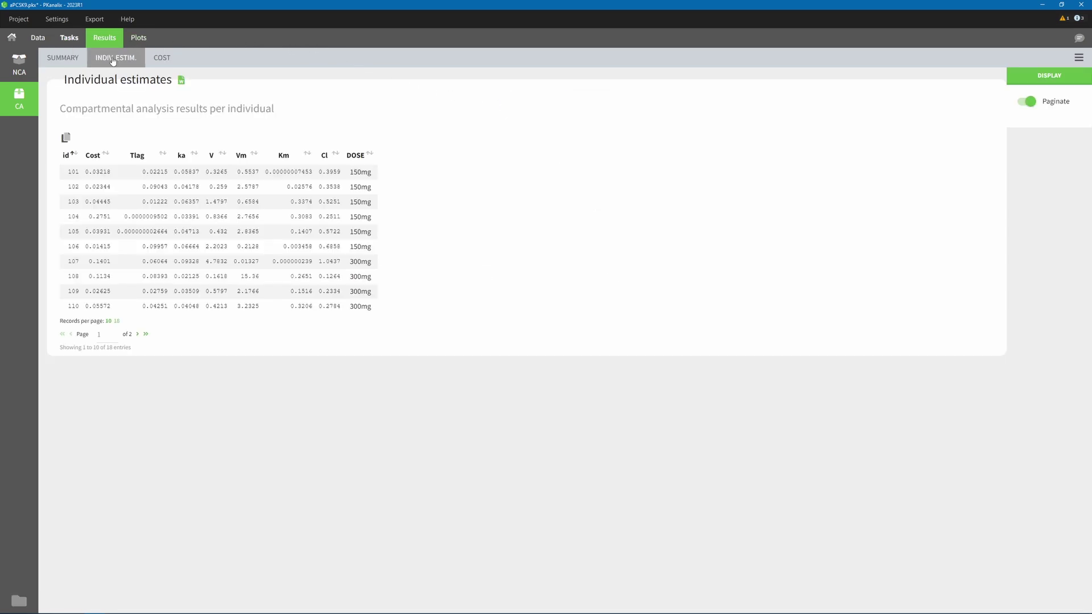
click(160, 61)
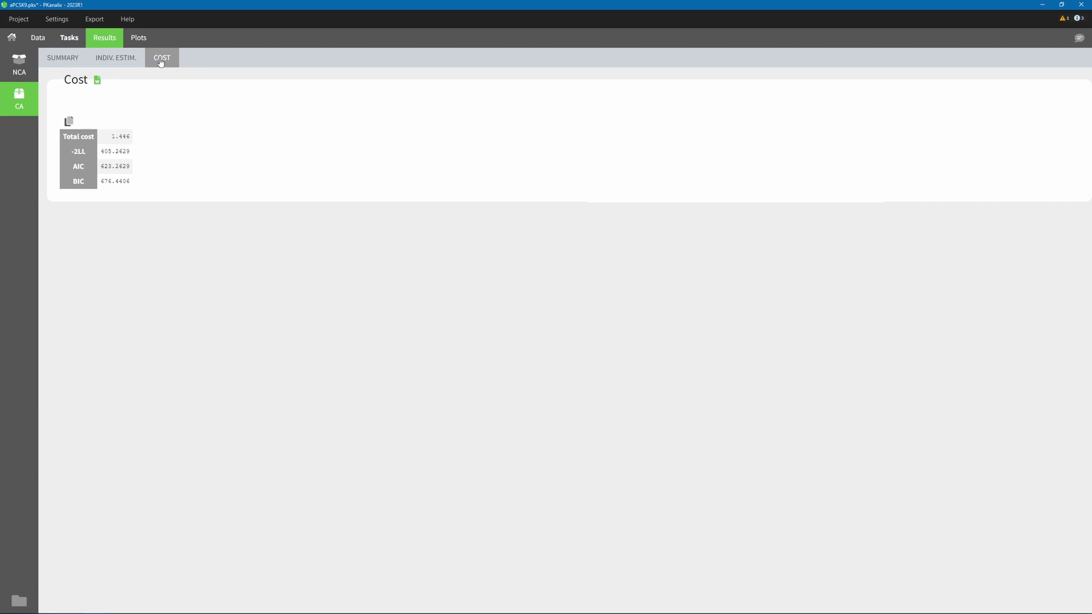
click(140, 41)
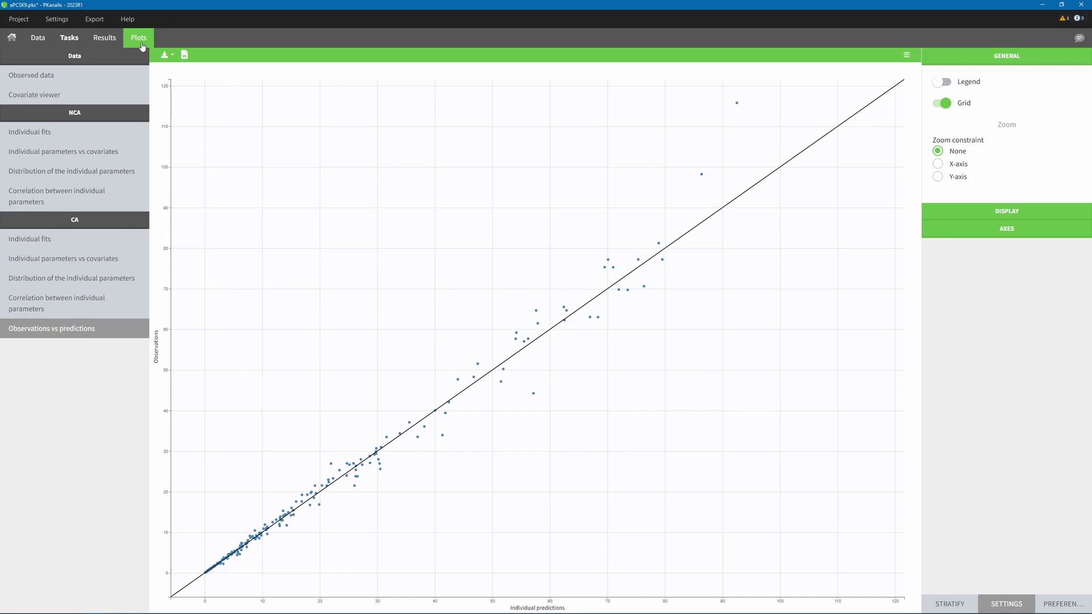
Step: Display the NCA summary table with MIN, MEDIAN, MEAN, GEOMEAN and HARMMEAN for AUC, CL/F and Cmax
click(105, 38)
click(77, 60)
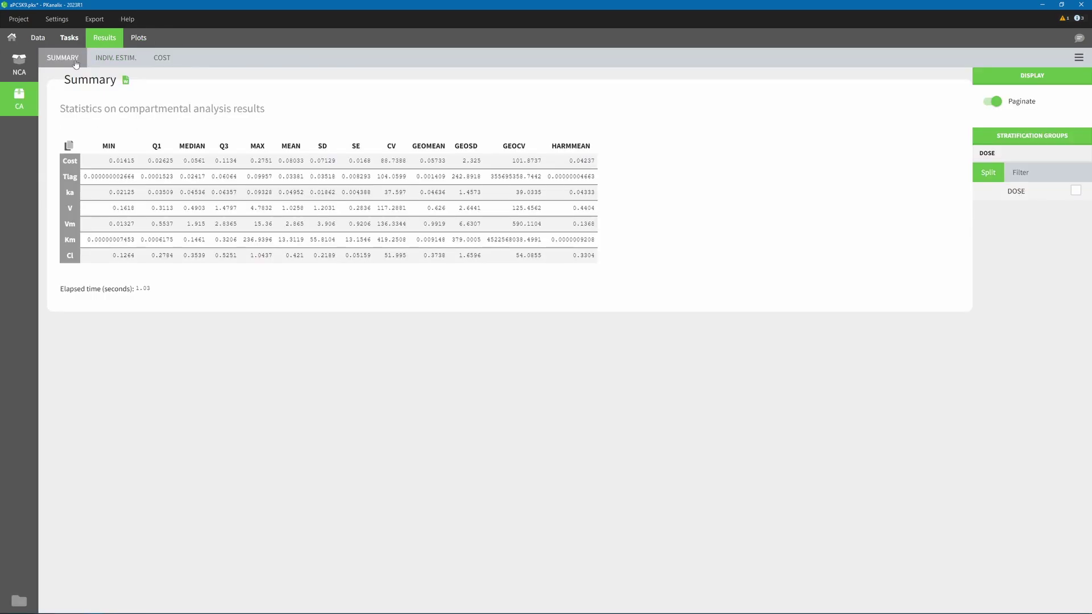
click(19, 65)
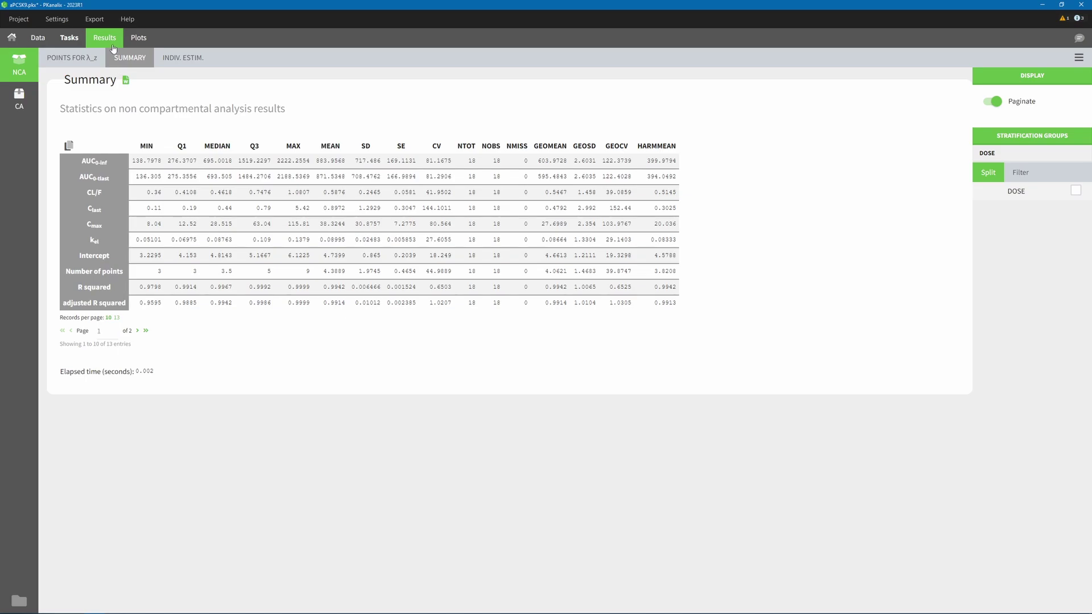
Step: Configure the project export with Simulx as the target software
click(97, 20)
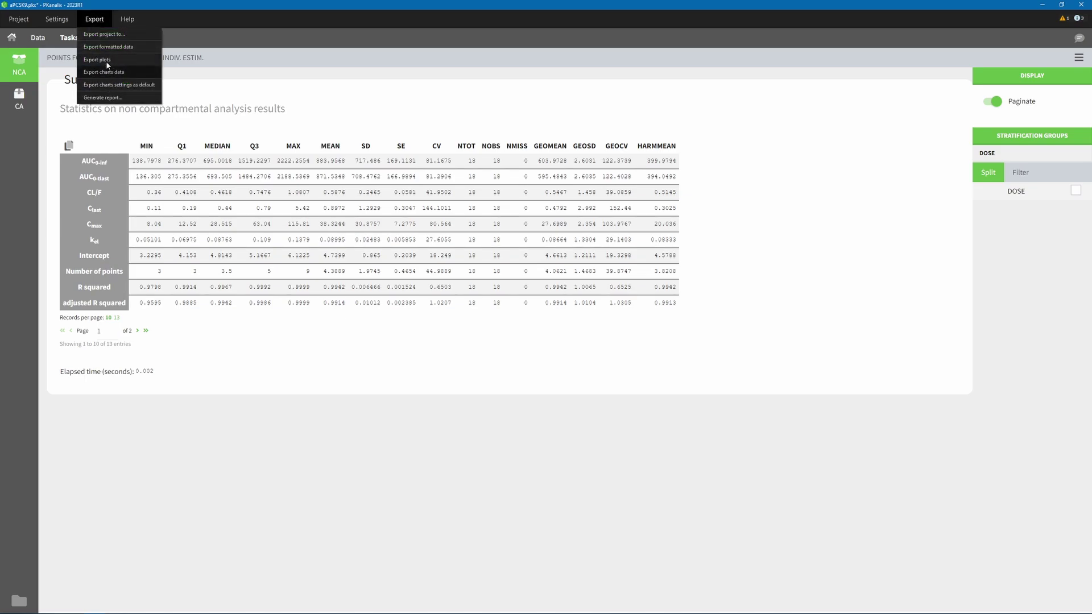
click(108, 37)
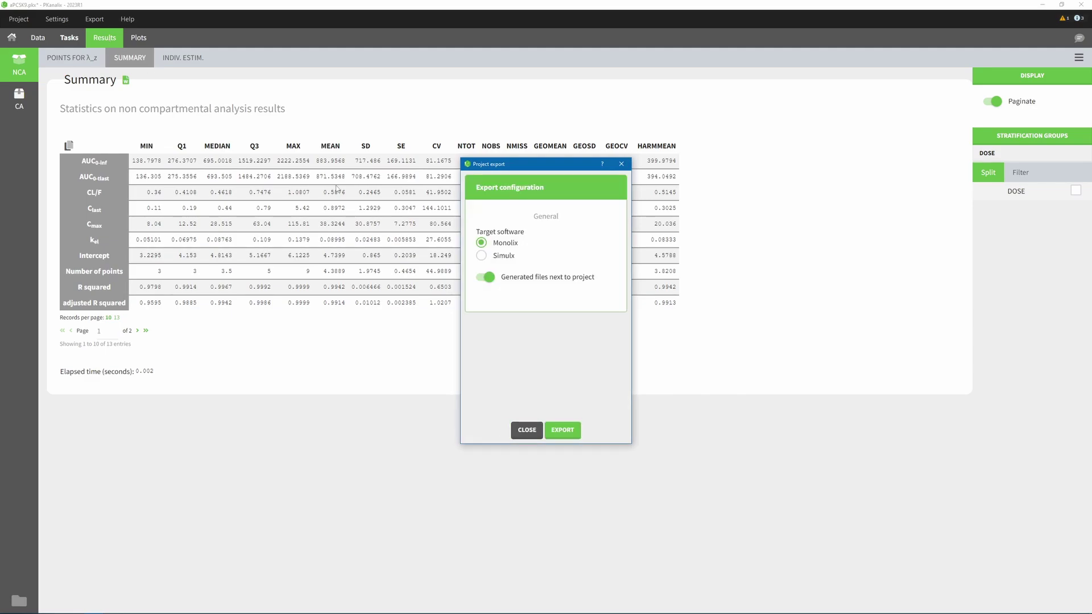
click(503, 257)
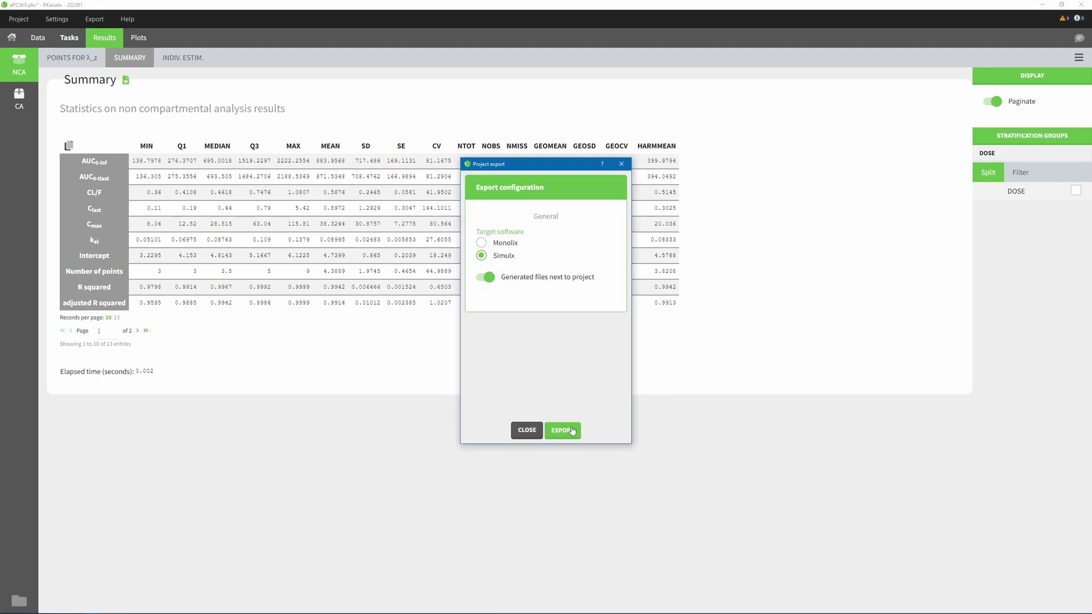